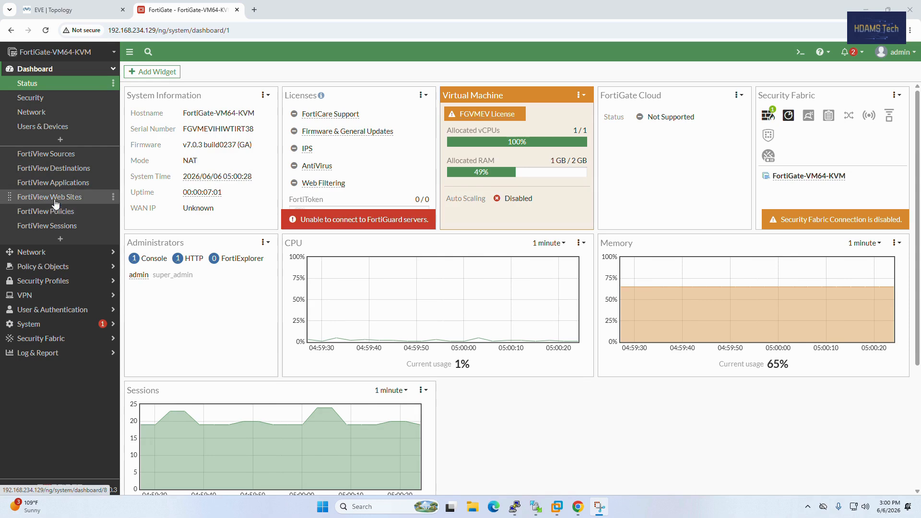
- Open the system settings and change the firewall's host name to FG-HDAMSTech
left_click(50, 325)
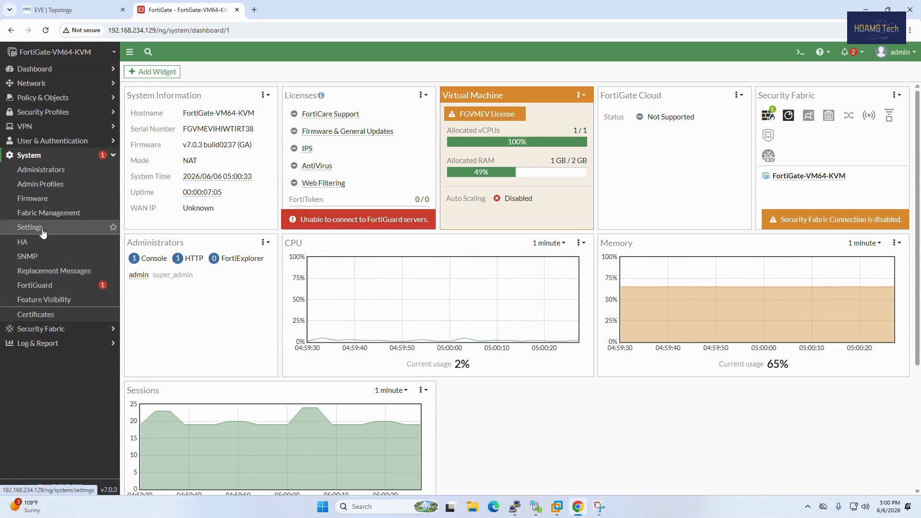
left_click(42, 232)
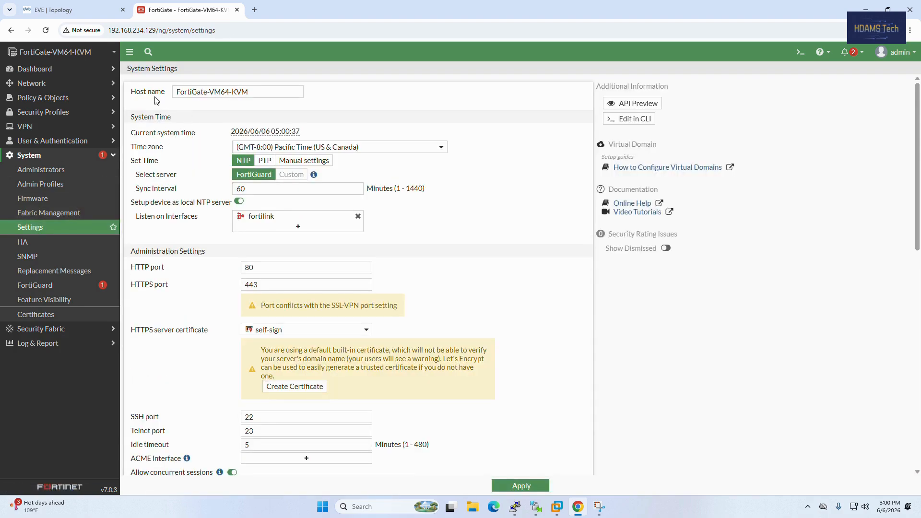
left_click(253, 93)
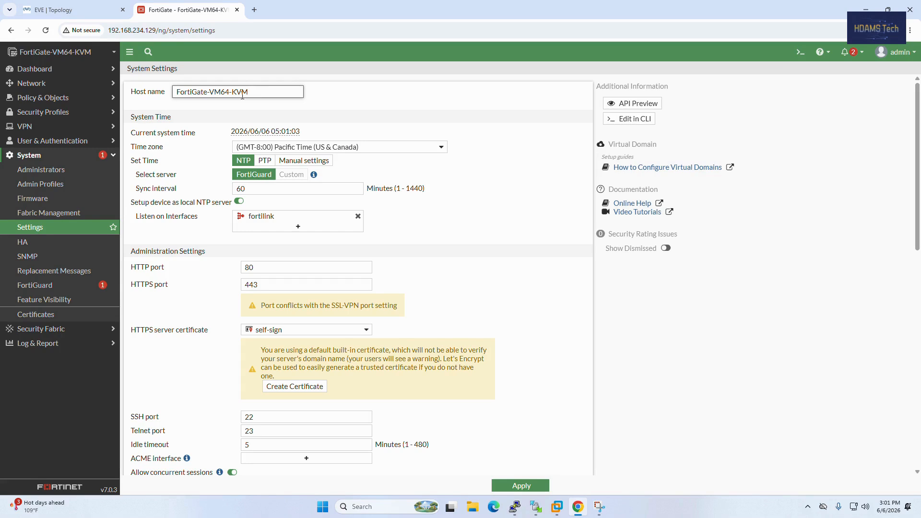
left_click_drag(246, 89, 169, 96)
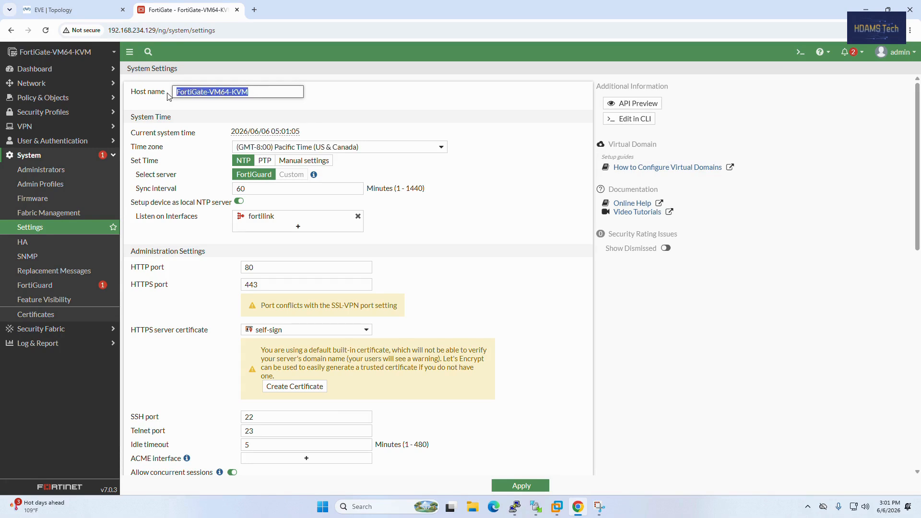
type("Fort")
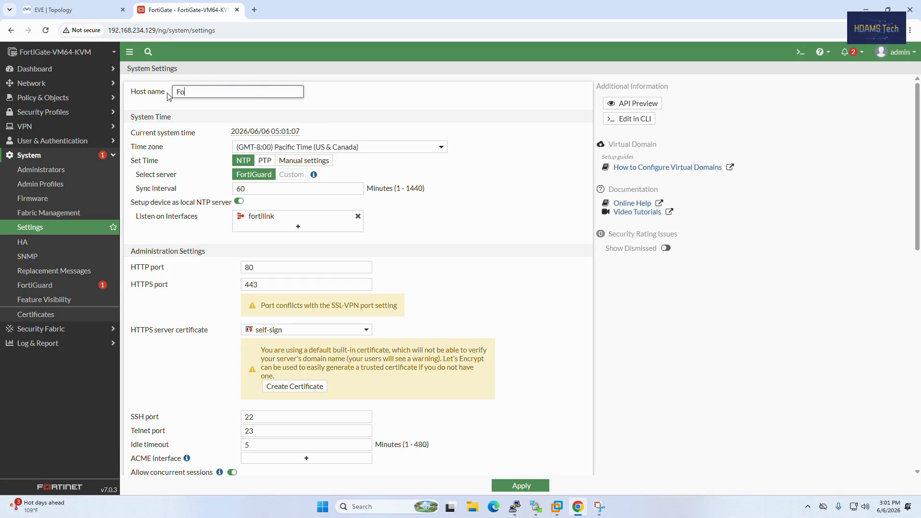
key("BackSpace")
type("W")
key("BackSpace")
type("G-HDAMStech")
key("BackSpace")
key("BackSpace")
key("BackSpace")
key("BackSpace")
type("Tech")
- Browse the available time zones for the system clock without choosing a different one
left_click(277, 152)
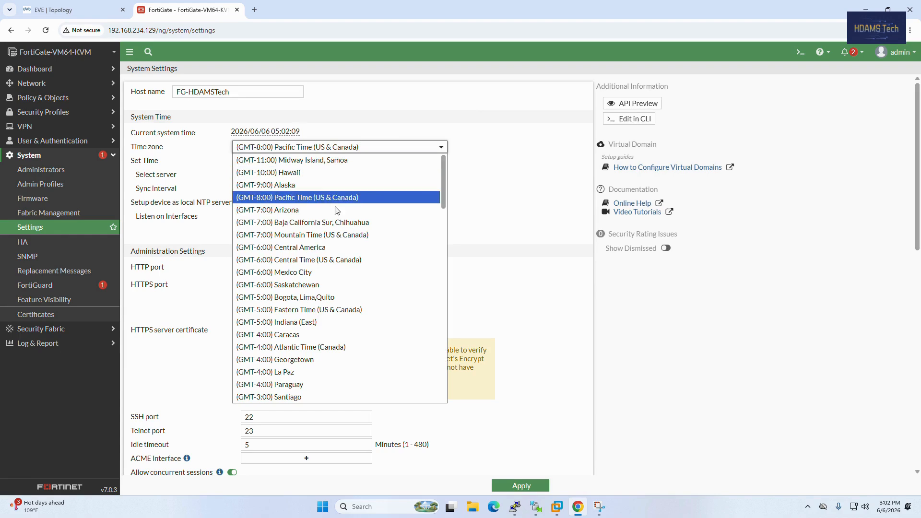
scroll(358, 214, "down", 3)
scroll(360, 218, "down", 5)
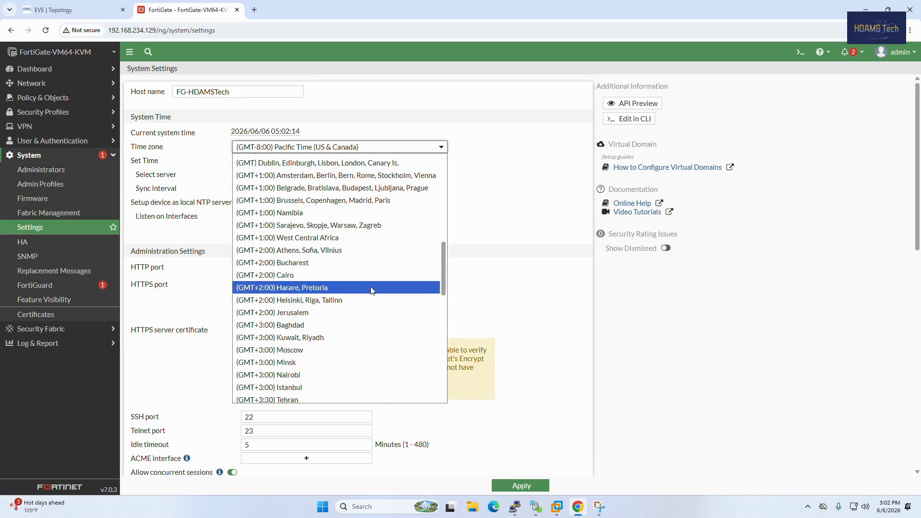
scroll(375, 287, "up", 5)
scroll(373, 290, "up", 2)
left_click(481, 156)
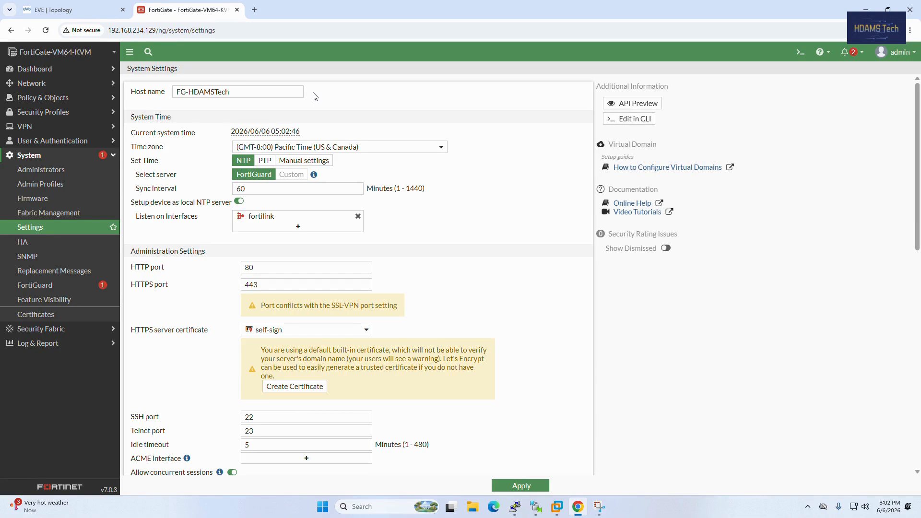
- Try the PTP and Manual settings options for setting the system time, and inspect the manual date and time pickers
left_click(267, 161)
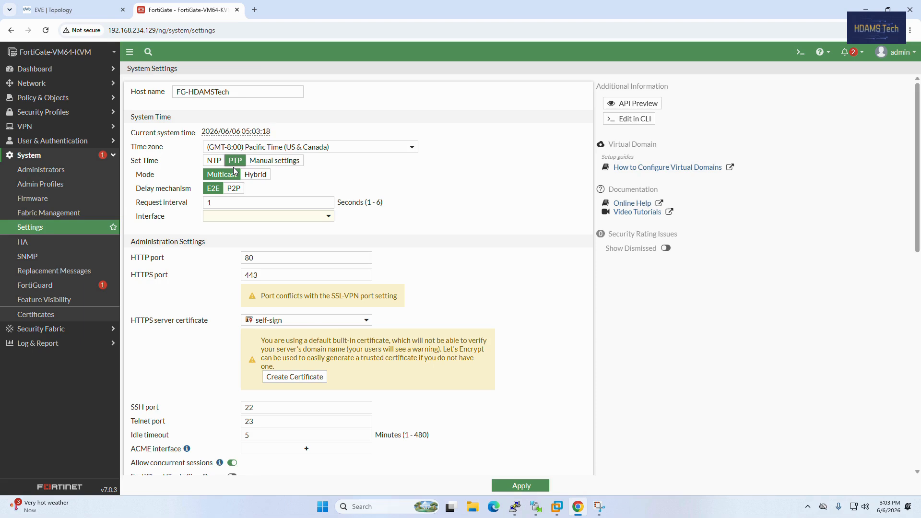
left_click(271, 162)
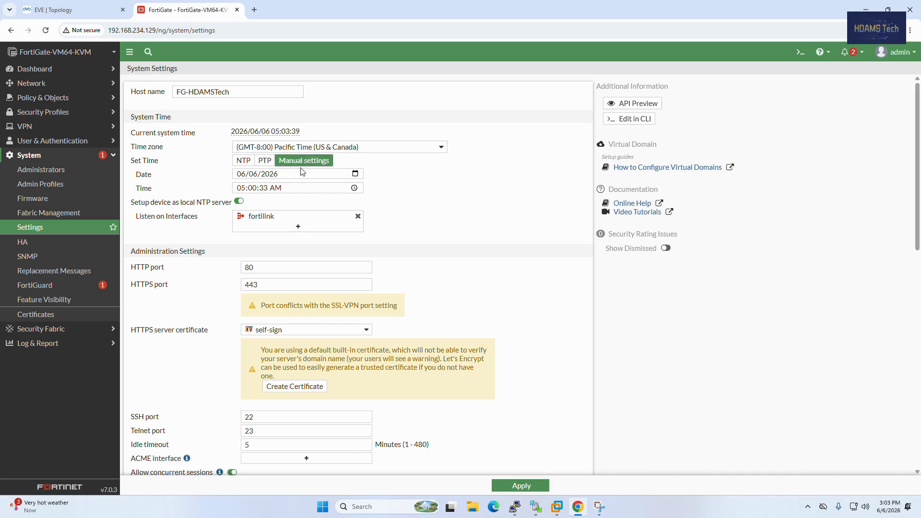
left_click(355, 174)
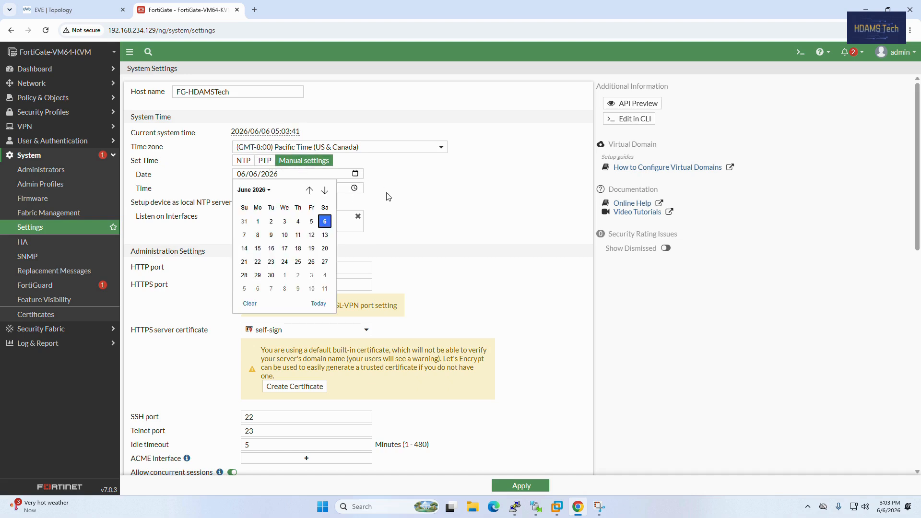
left_click(402, 198)
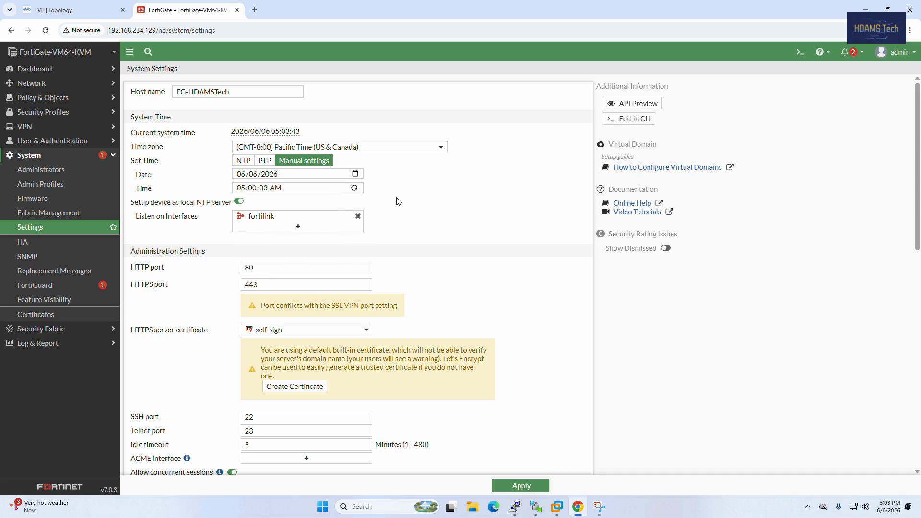
left_click(355, 188)
left_click(391, 202)
- Examine which interfaces can be selected for the local NTP server to listen on, leaving the selection as it is
mouse_move(263, 219)
left_click(294, 227)
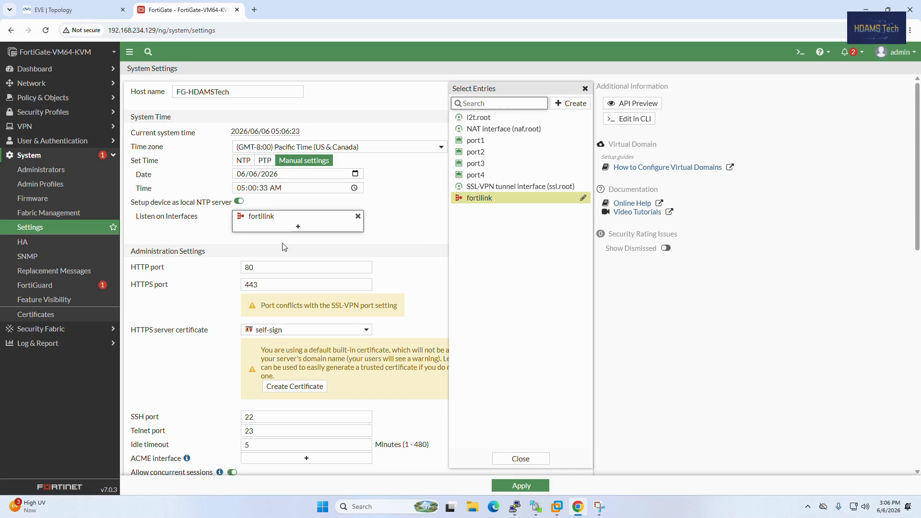
mouse_move(278, 228)
left_click(300, 228)
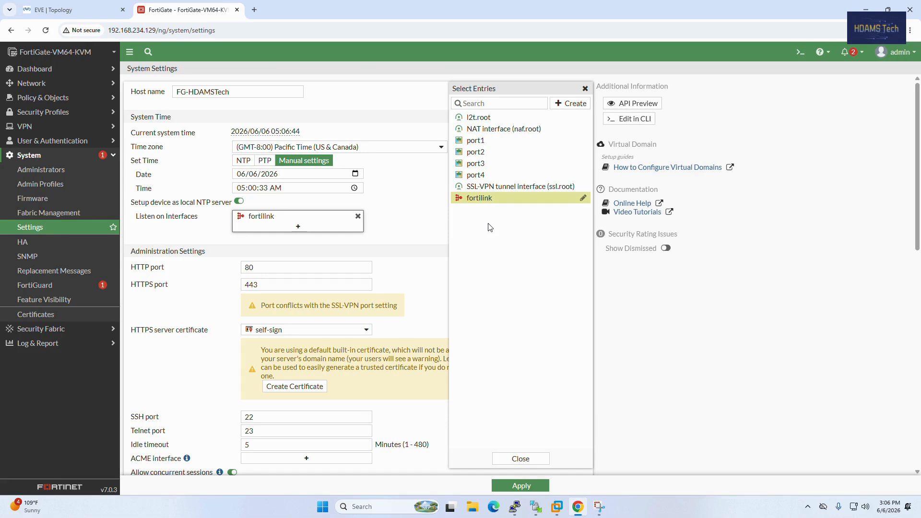
scroll(398, 239, "down", 1)
scroll(398, 240, "up", 1)
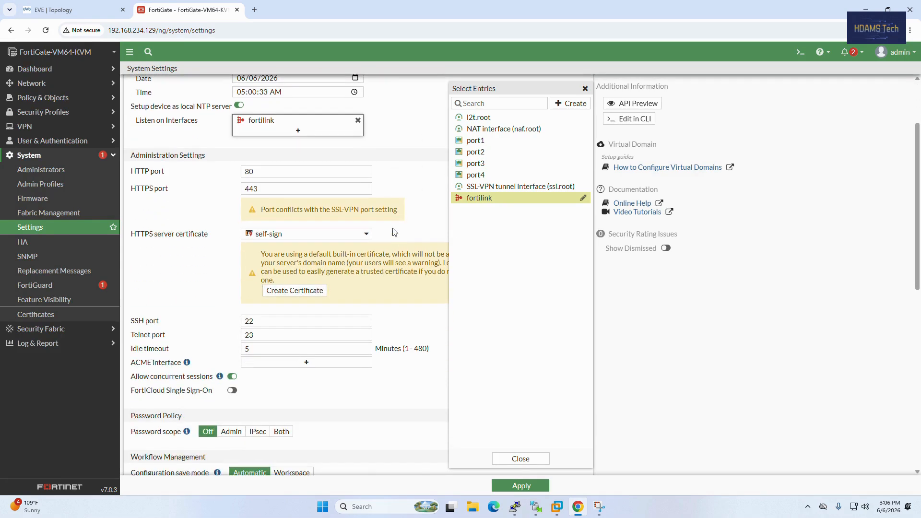
left_click(401, 224)
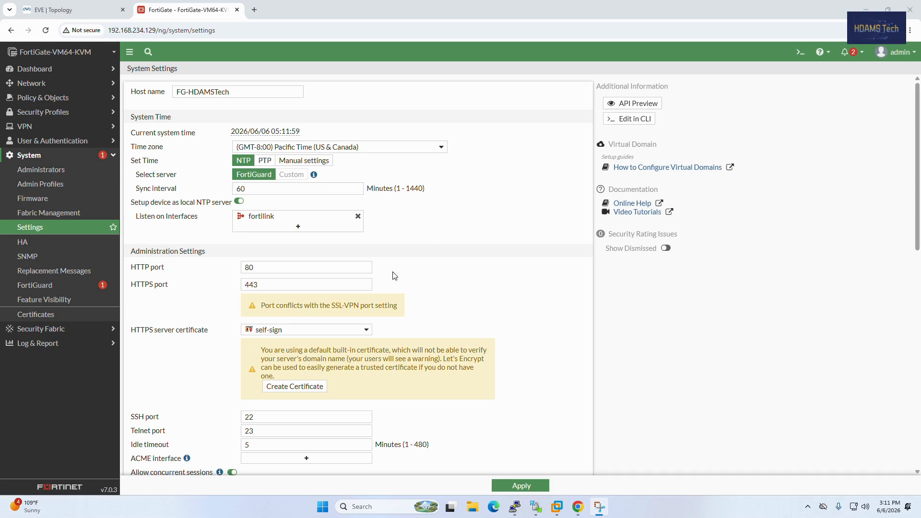
- Review the remaining system settings, from administration ports and password policy through view, start up, email service, debug log and disk settings
scroll(217, 262, "down", 3)
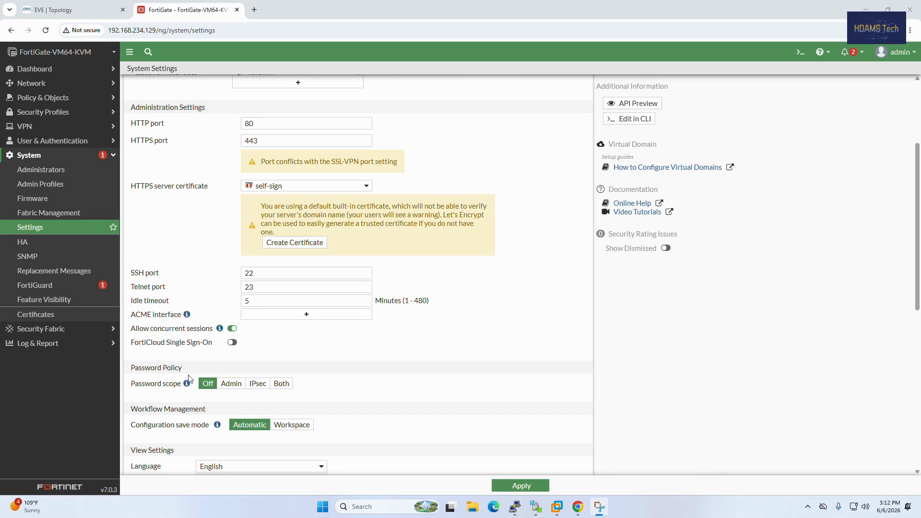
scroll(252, 348, "down", 1)
scroll(253, 349, "down", 1)
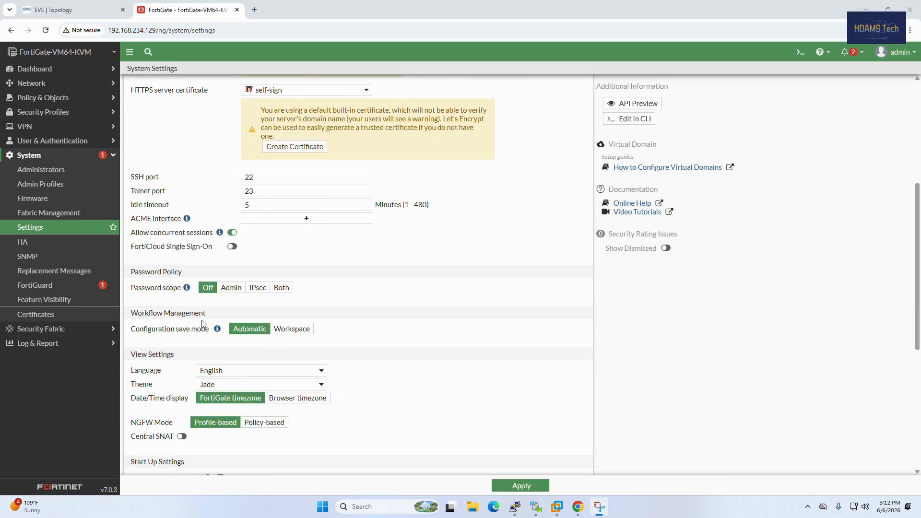
scroll(228, 308, "down", 1)
scroll(228, 309, "down", 1)
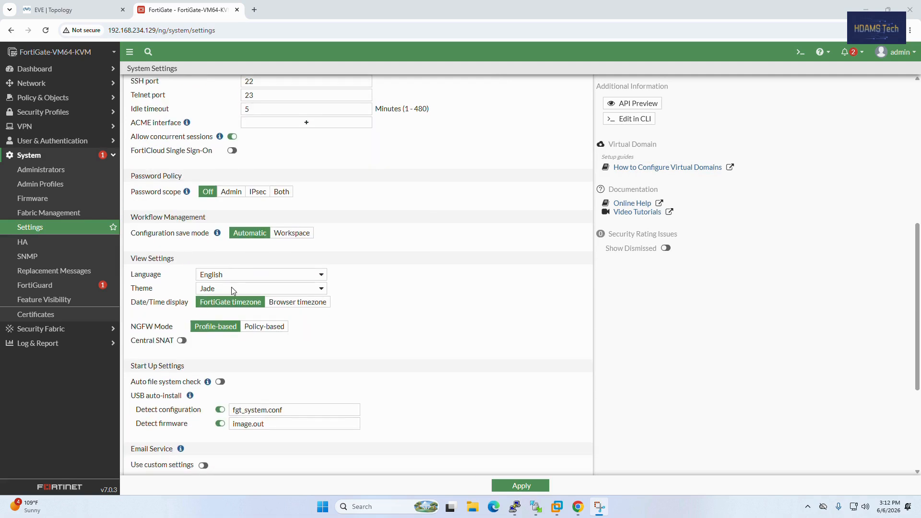
scroll(177, 377, "down", 1)
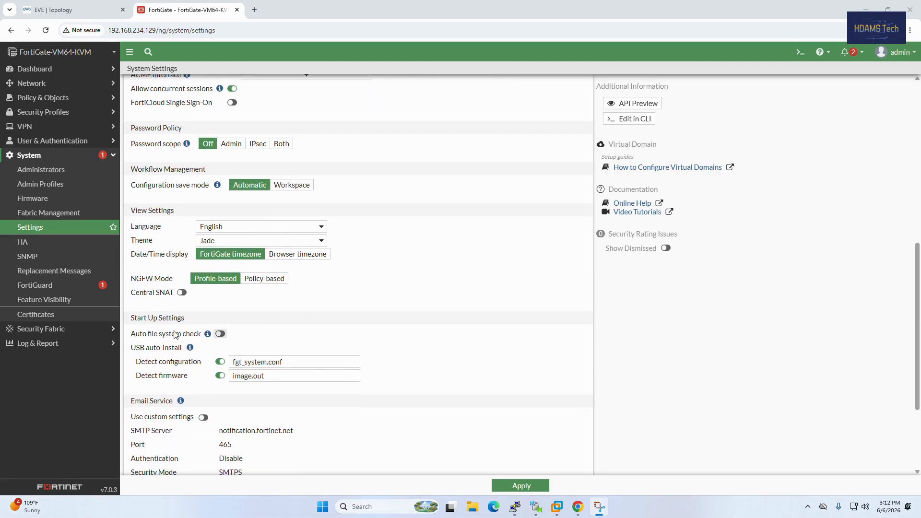
scroll(199, 360, "down", 3)
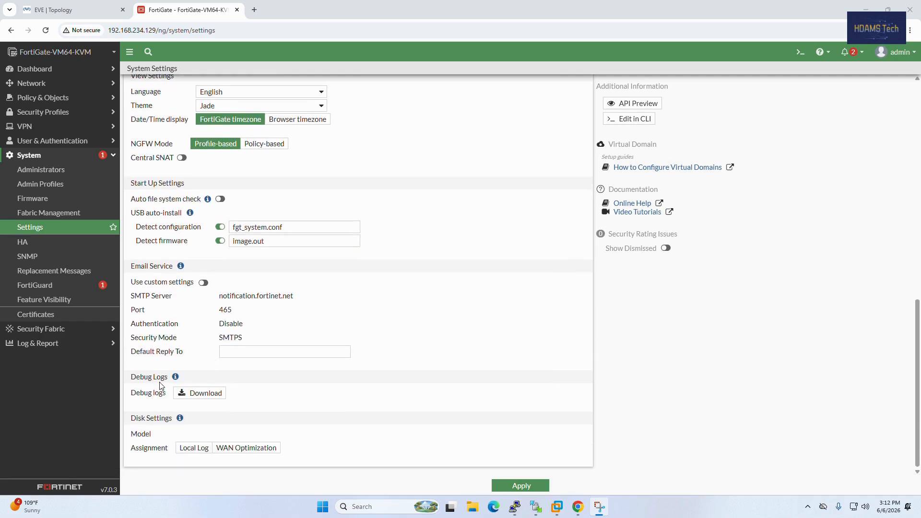
mouse_move(181, 421)
scroll(408, 347, "up", 4)
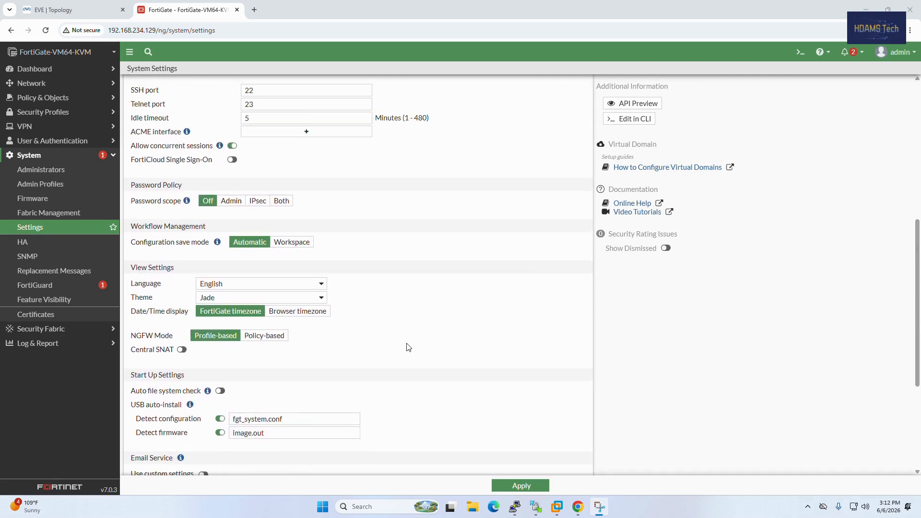
scroll(408, 347, "up", 7)
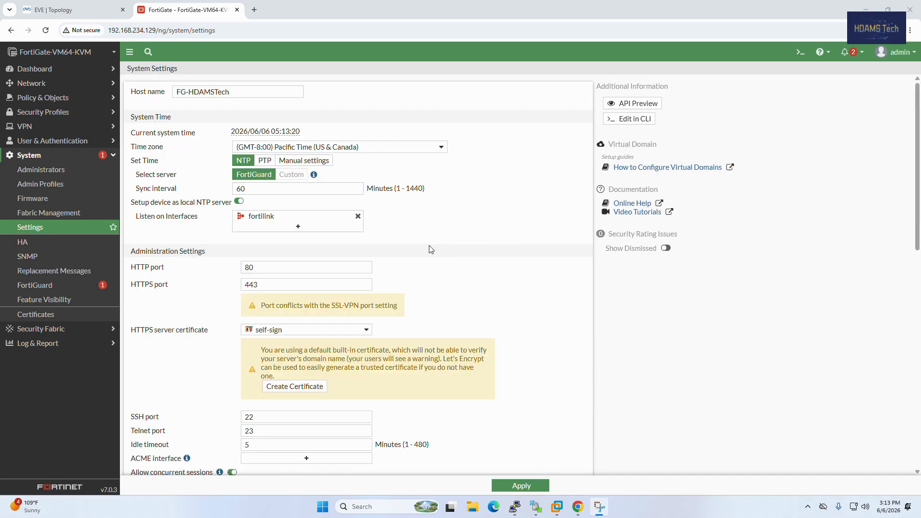